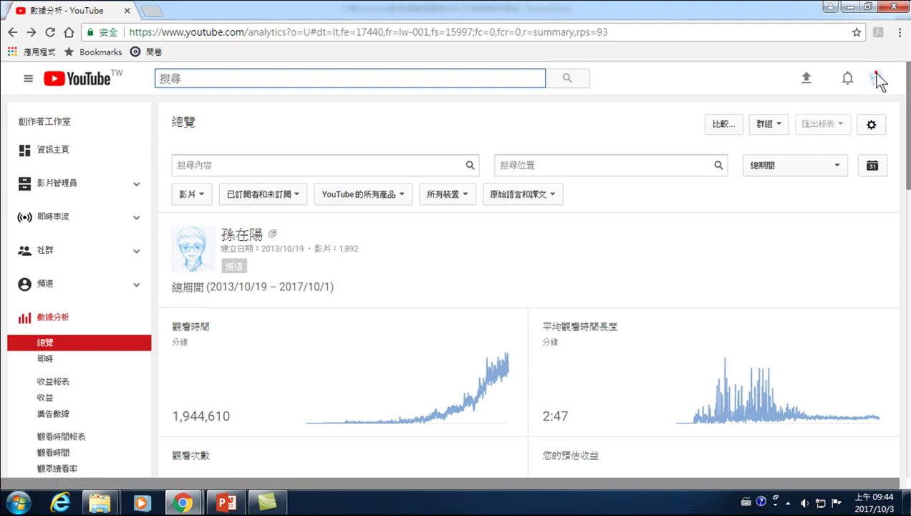
- Open Creator Studio (創作者工作室) from the account avatar menu
click(876, 74)
click(790, 166)
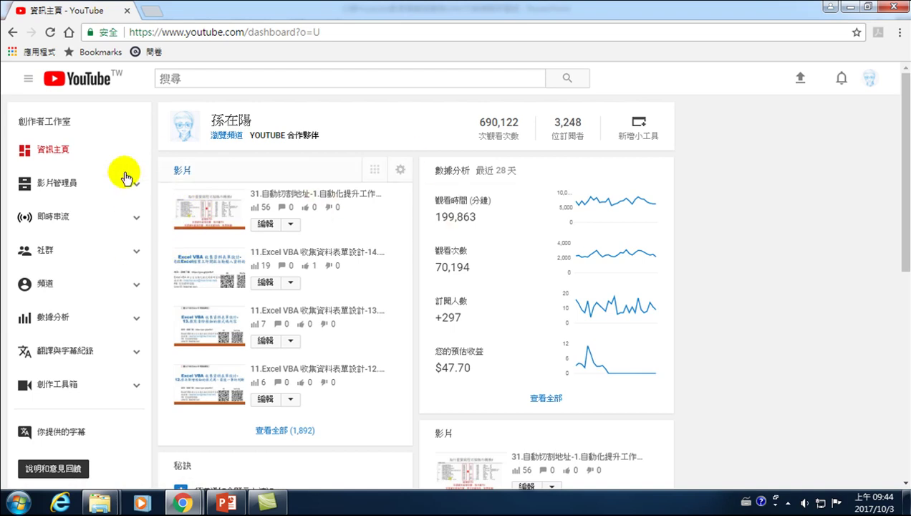
- Go to the YouTube home page (首頁) through the guide sidebar
click(29, 81)
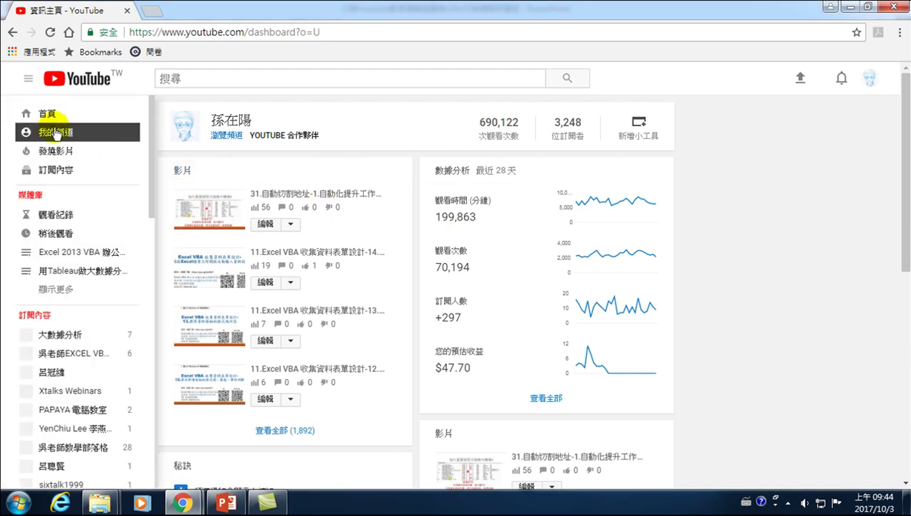
click(56, 119)
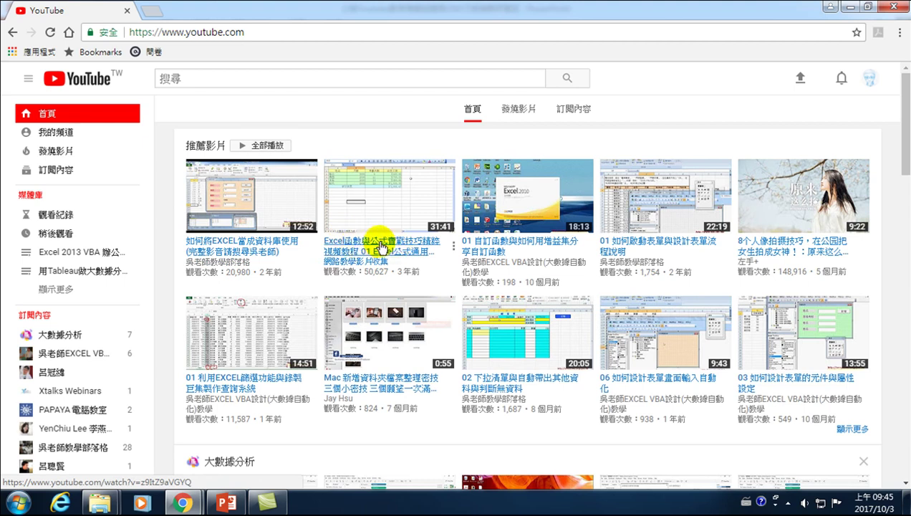
scroll(469, 273, down, 3)
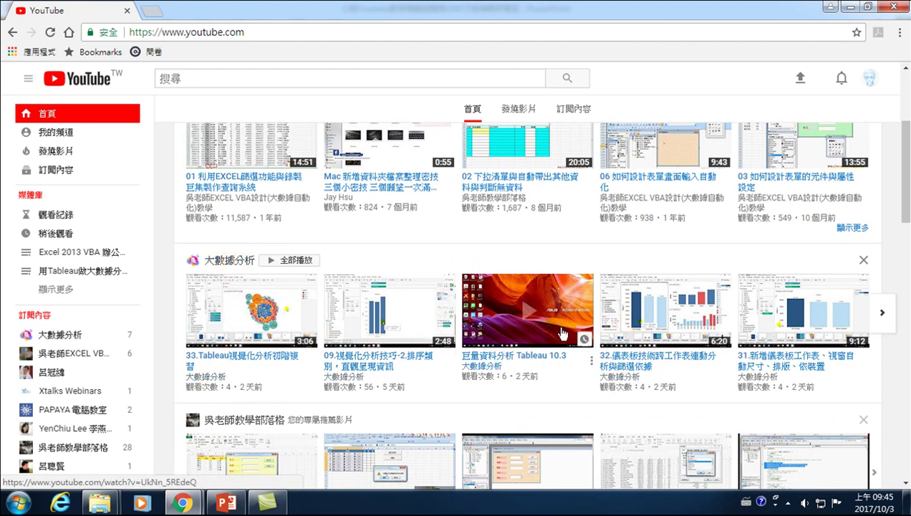
scroll(324, 249, up, 3)
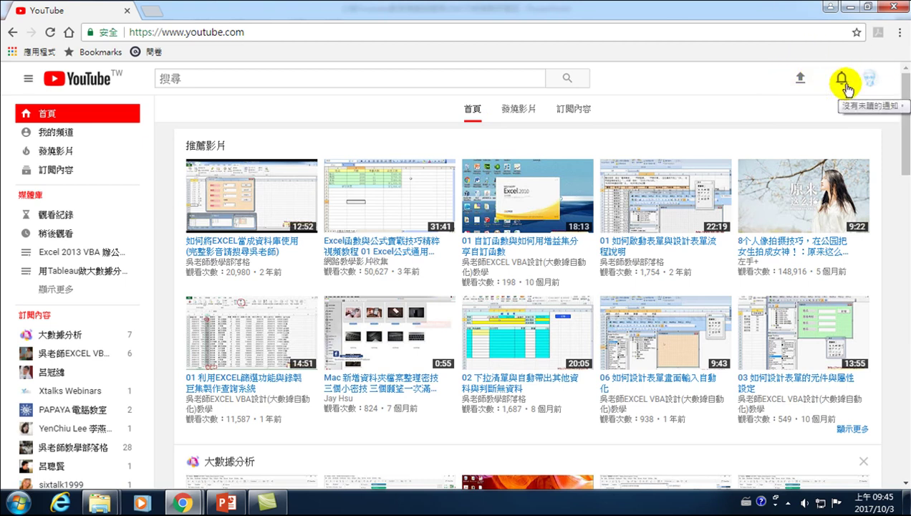
- Return to the Creator Studio dashboard through the avatar menu's 創作者工作室 entry
click(869, 83)
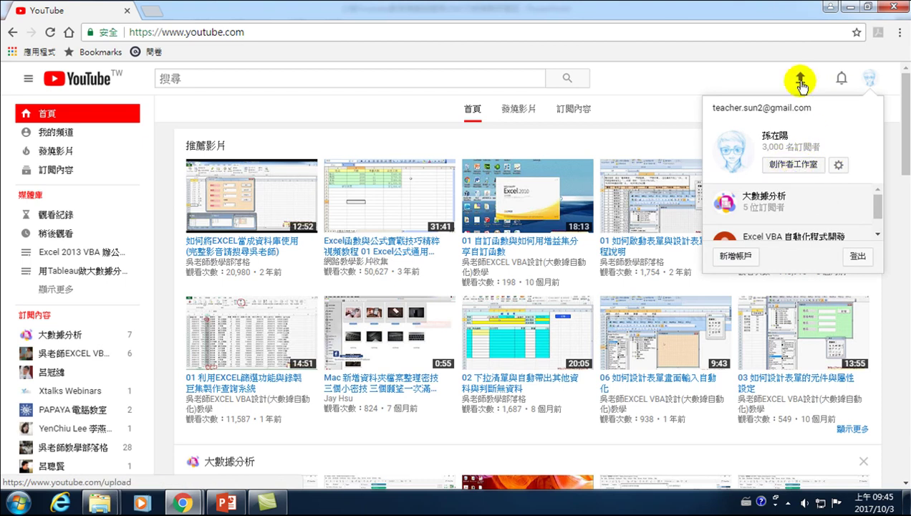
click(869, 77)
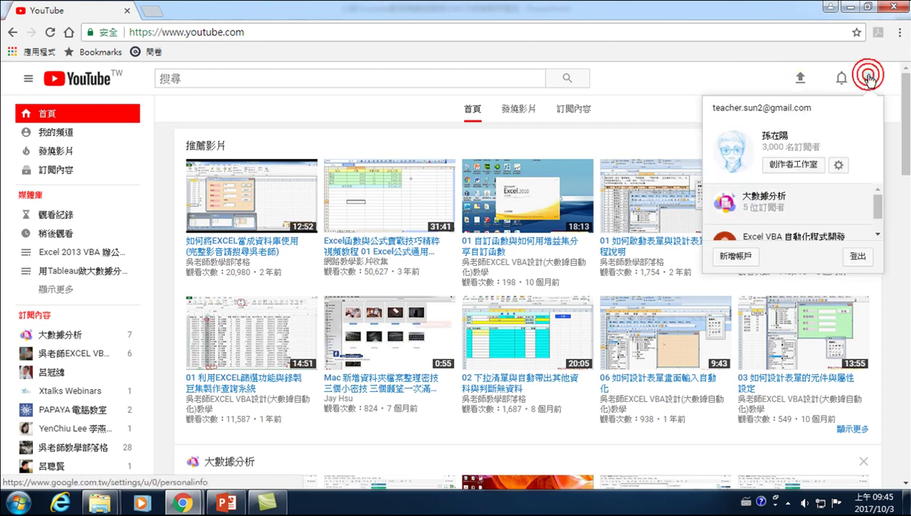
click(793, 163)
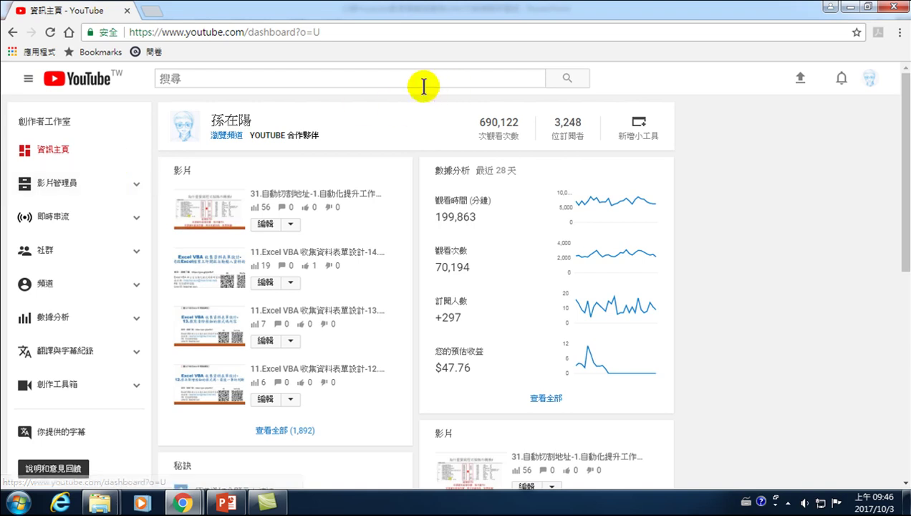
- Enter 'Youtube' in the YouTube search box
click(244, 80)
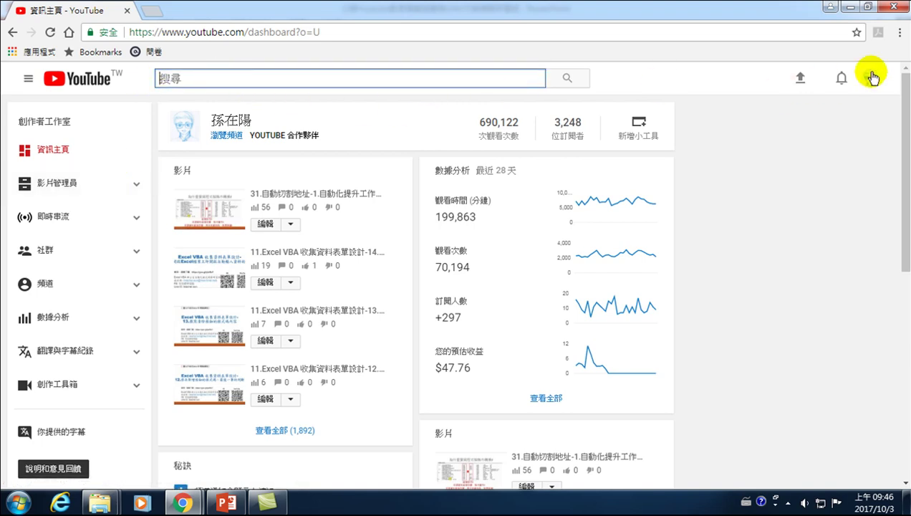
click(222, 79)
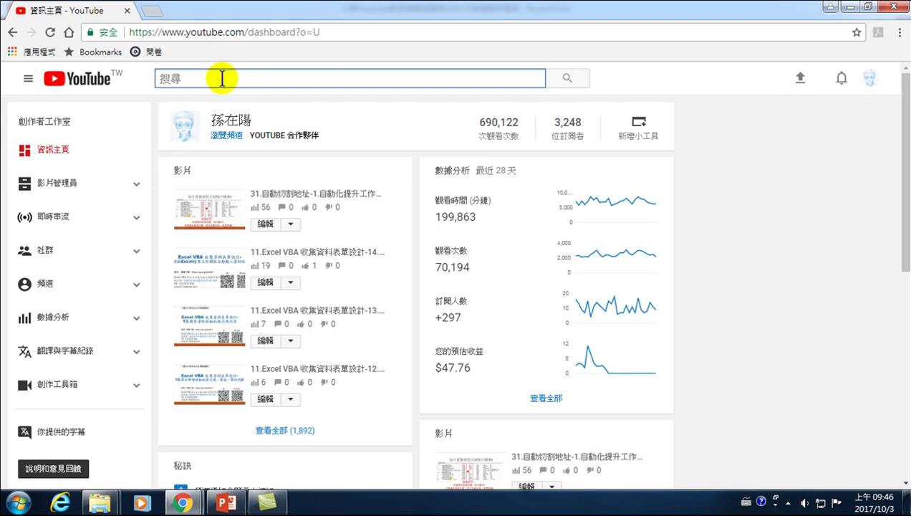
key(ctrl+shift)
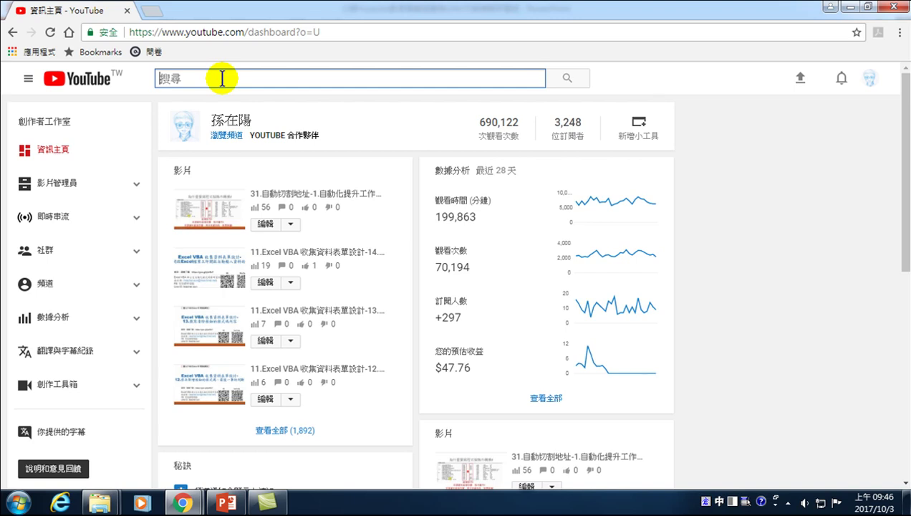
text(Y)
key(BackSpace)
key(ctrl+shift)
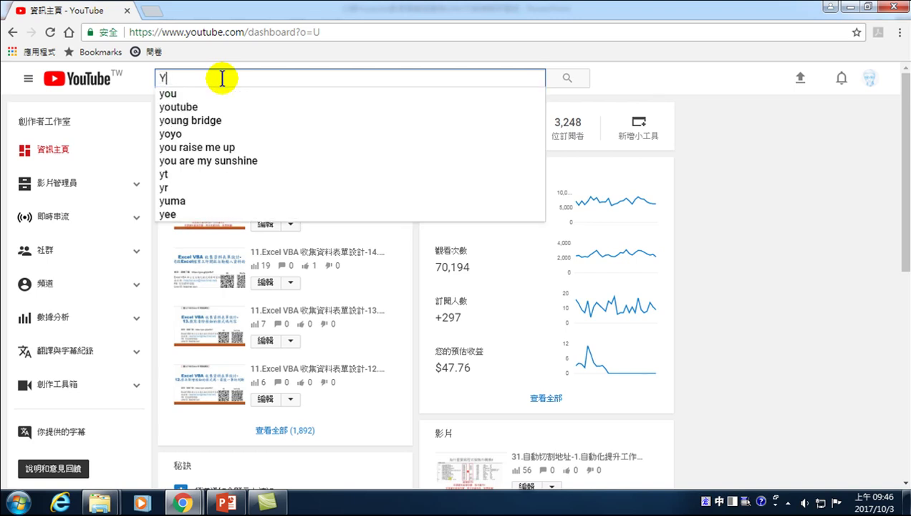
text(outube)
- Add 影片下載 using Cangjie input and run the search for 'Youtube影片下載'
key(ctrl+shift)
key(a)
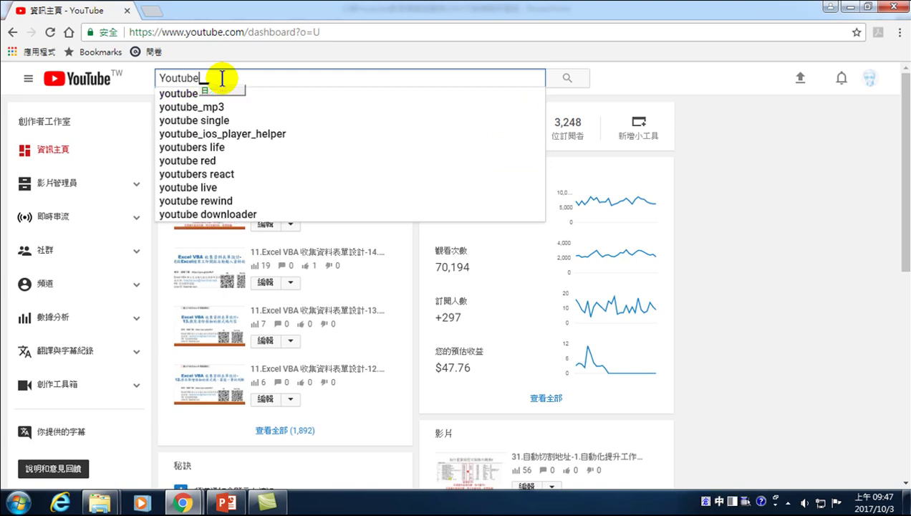
key(space)
text(llml my )
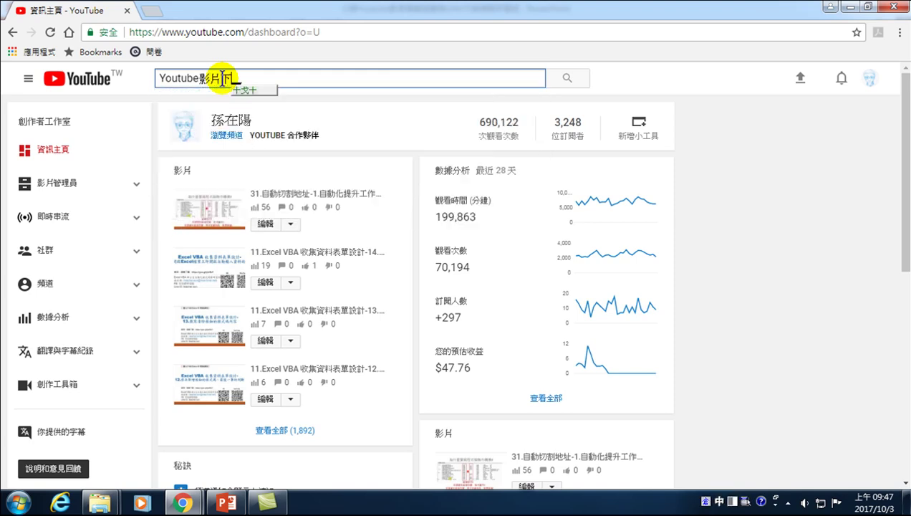
text(jijwj)
key(Escape)
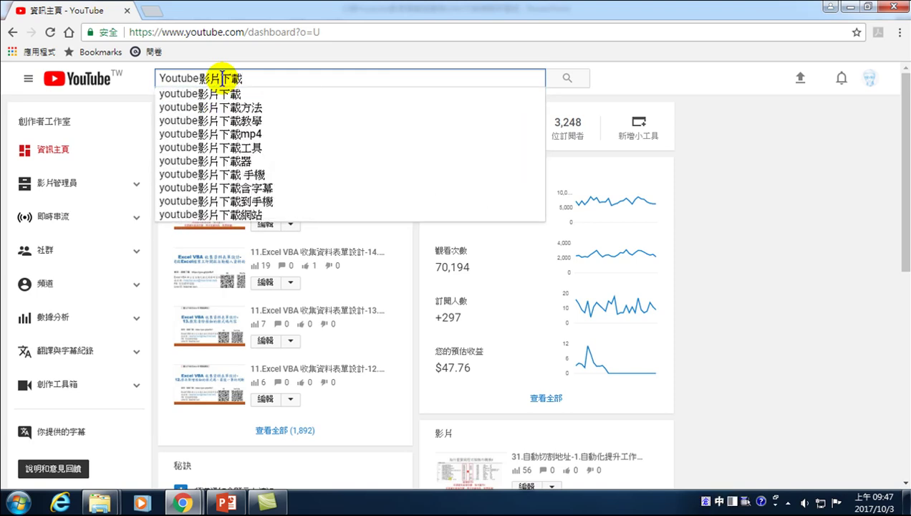
key(Return)
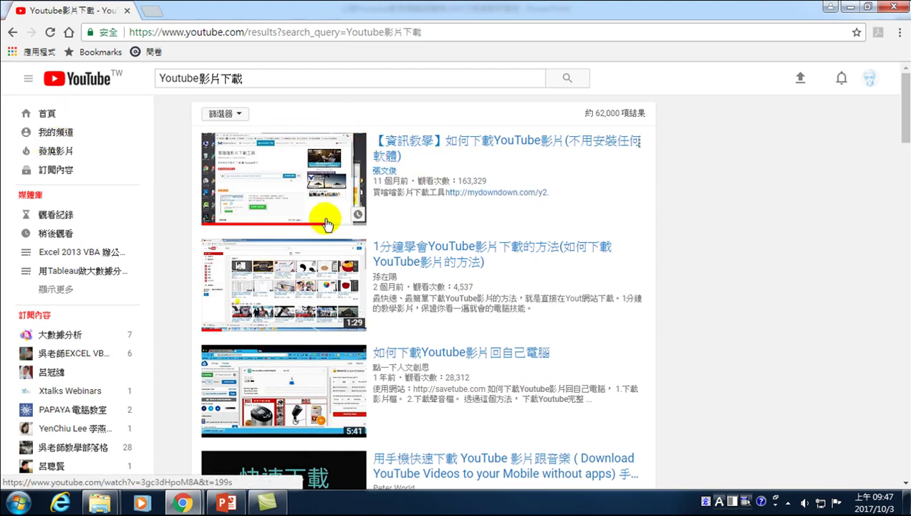
- Play the second search result, '1分鐘學會YouTube影片下載的方法'
click(429, 247)
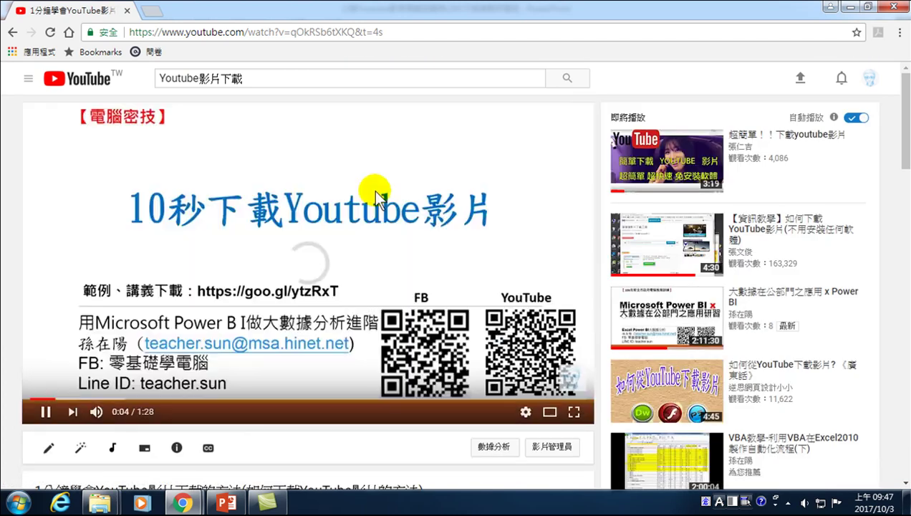
- Go to the YouTube home page and browse recommendations like the Excel VBA and PowerBI tutorials
click(27, 81)
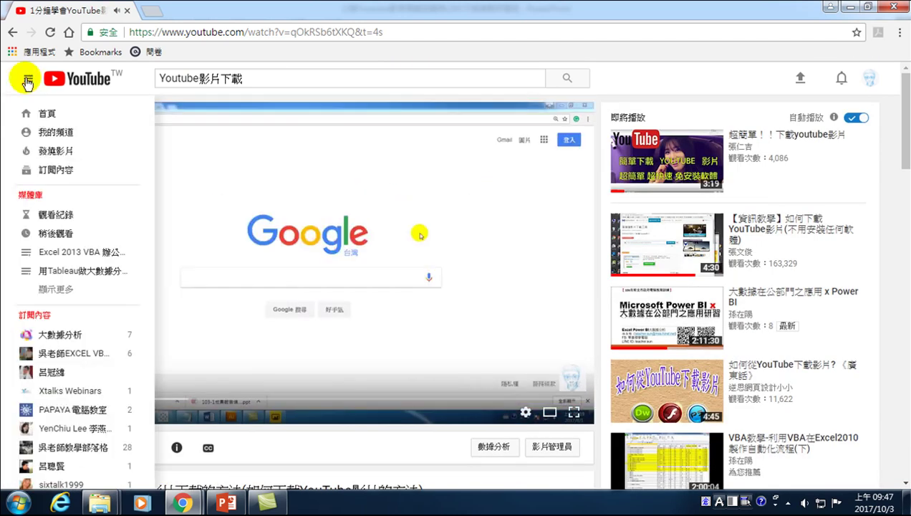
click(50, 115)
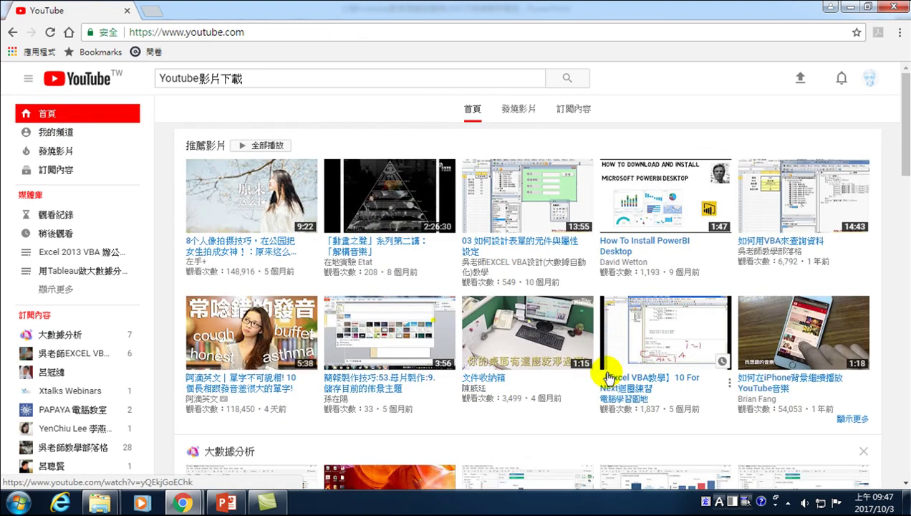
mouse_move(637, 195)
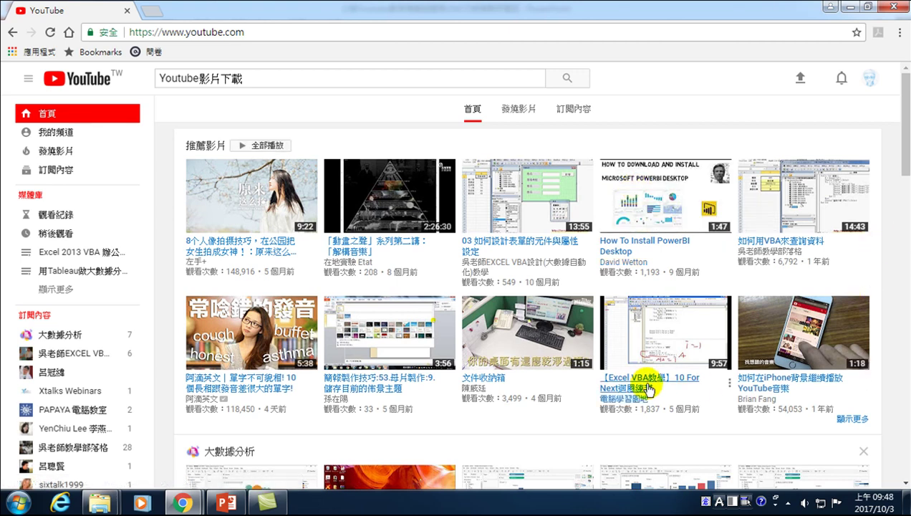
mouse_move(369, 231)
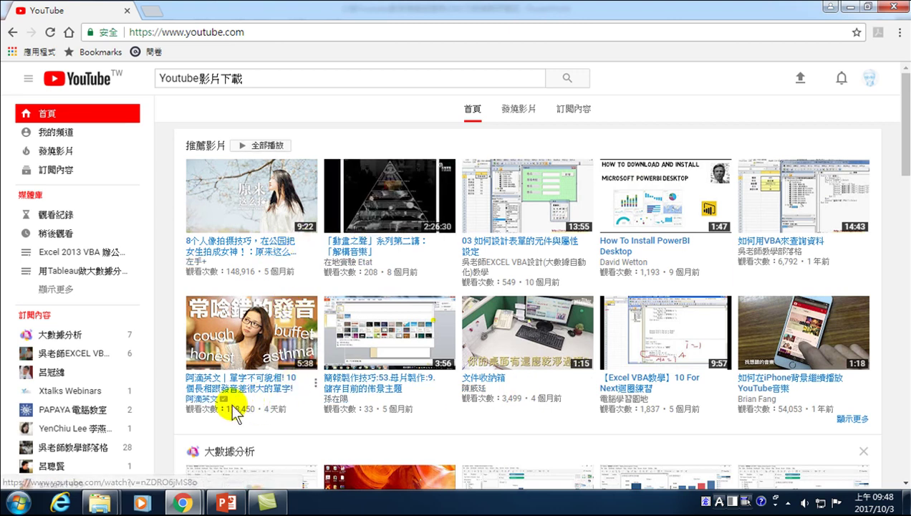
mouse_move(373, 341)
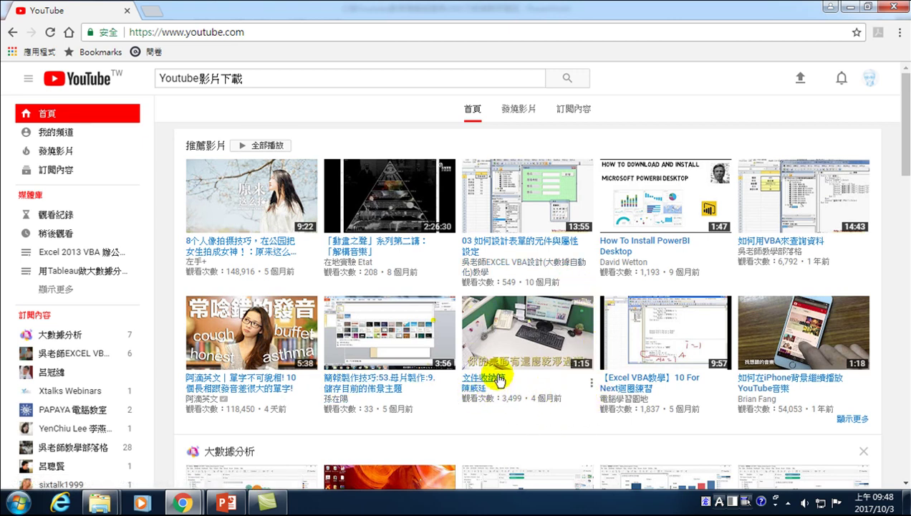
mouse_move(633, 344)
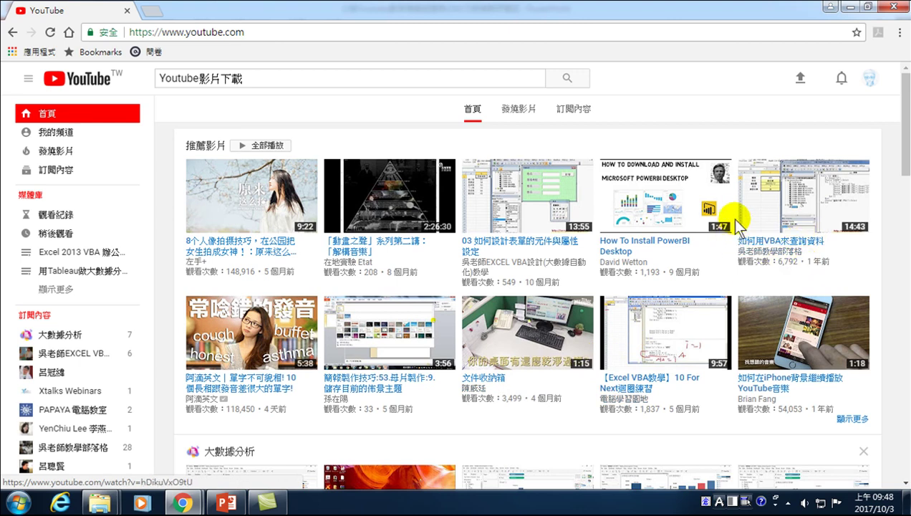
mouse_move(792, 222)
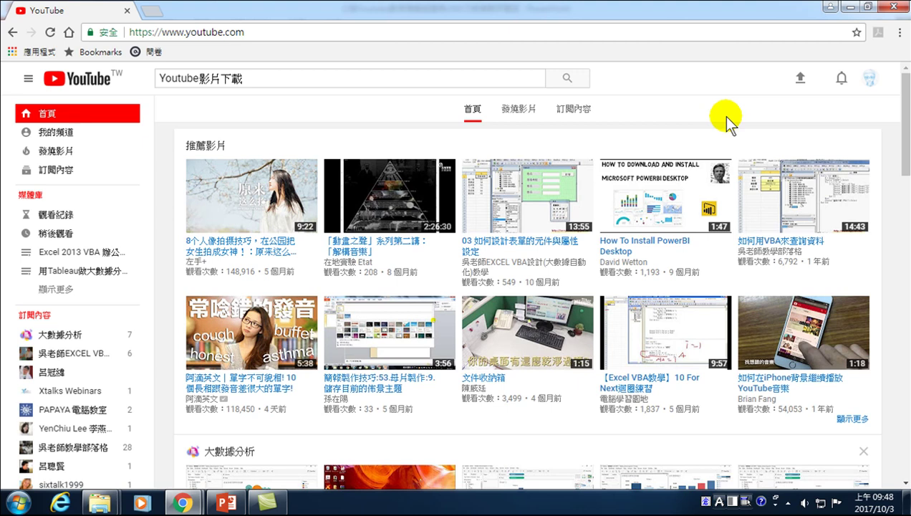
- Open Creator Studio, then scroll the avatar menu's account list to the Excel VBA channel
click(868, 80)
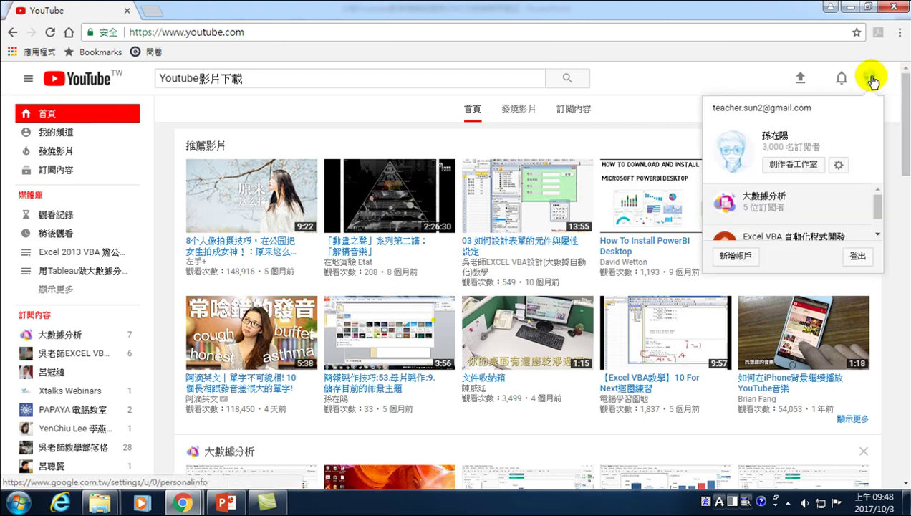
click(793, 169)
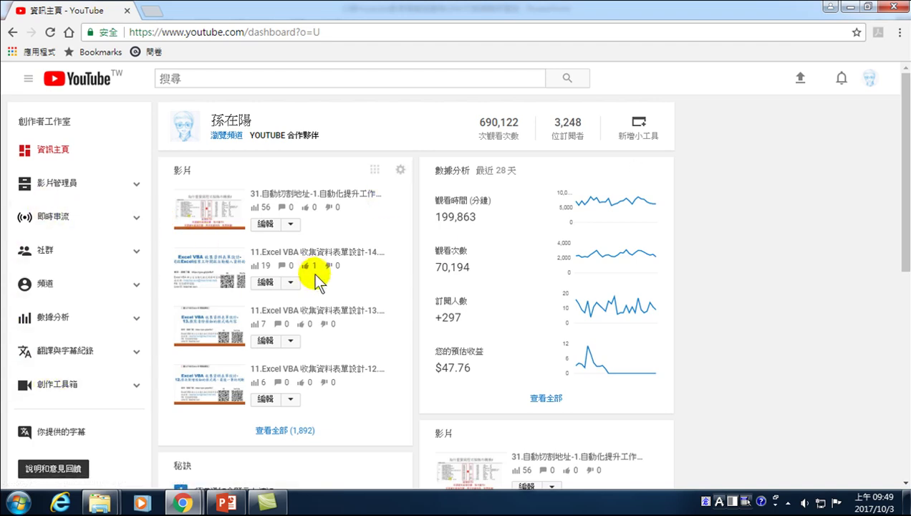
click(870, 78)
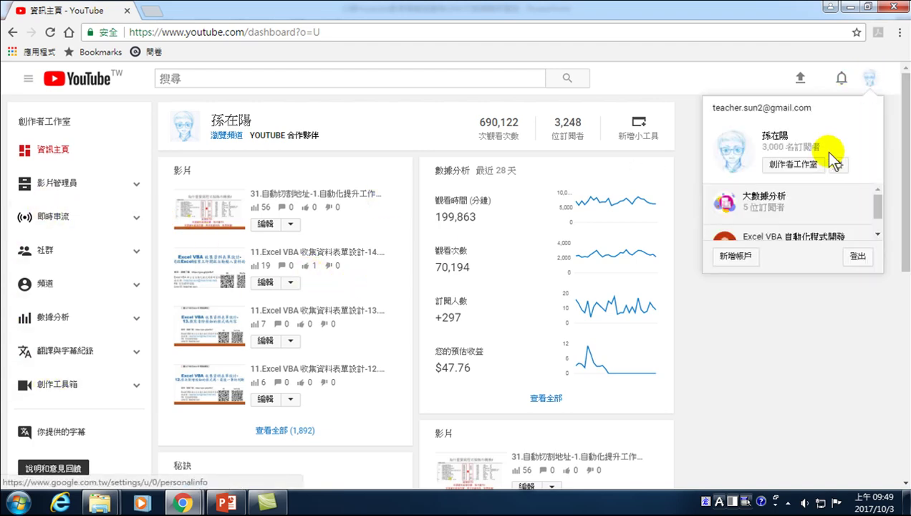
drag(876, 204, 883, 223)
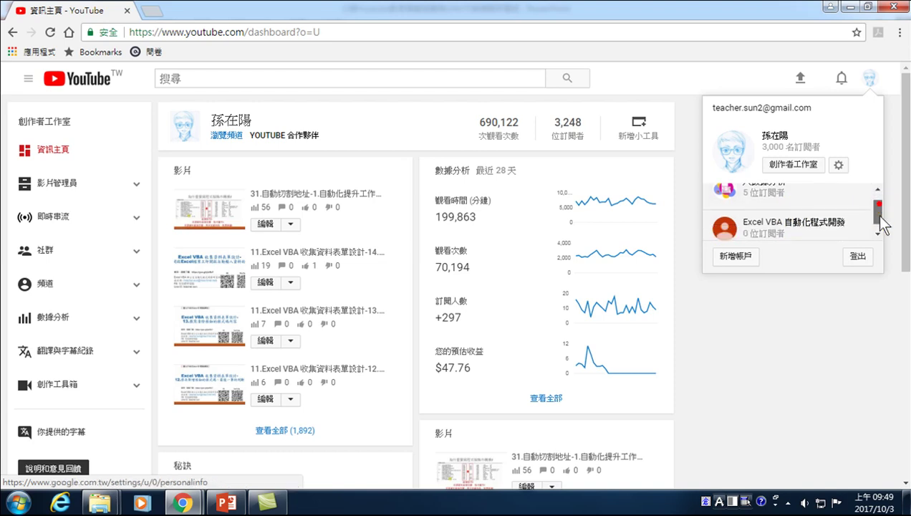
- Switch to the Excel VBA 自動化程式開發 channel and open its Creator Studio dashboard
click(783, 219)
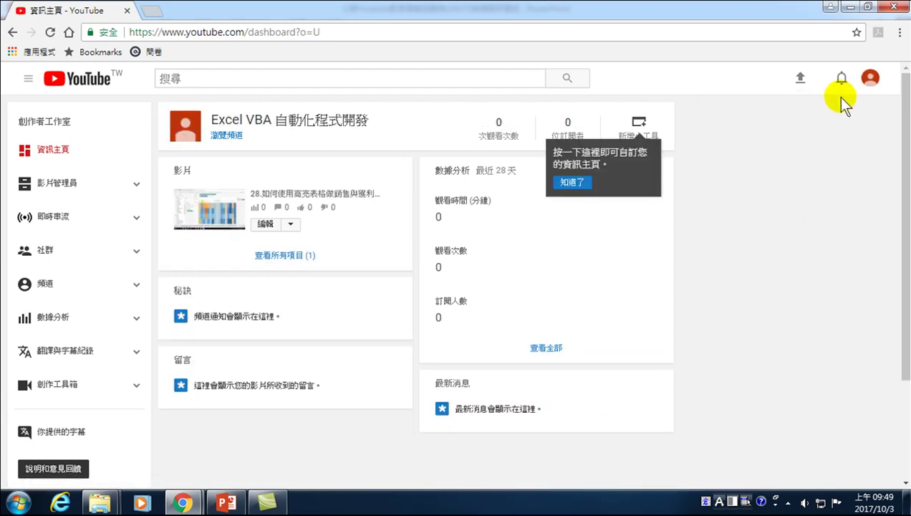
click(870, 78)
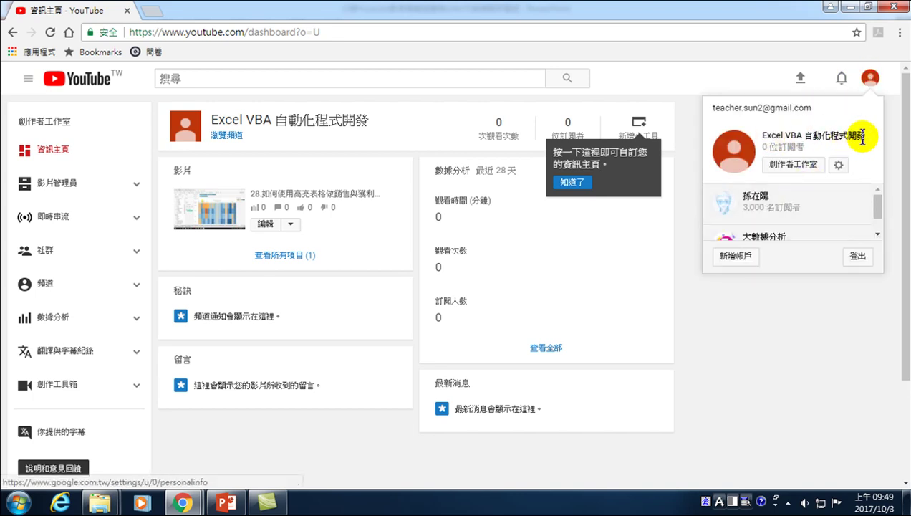
click(791, 166)
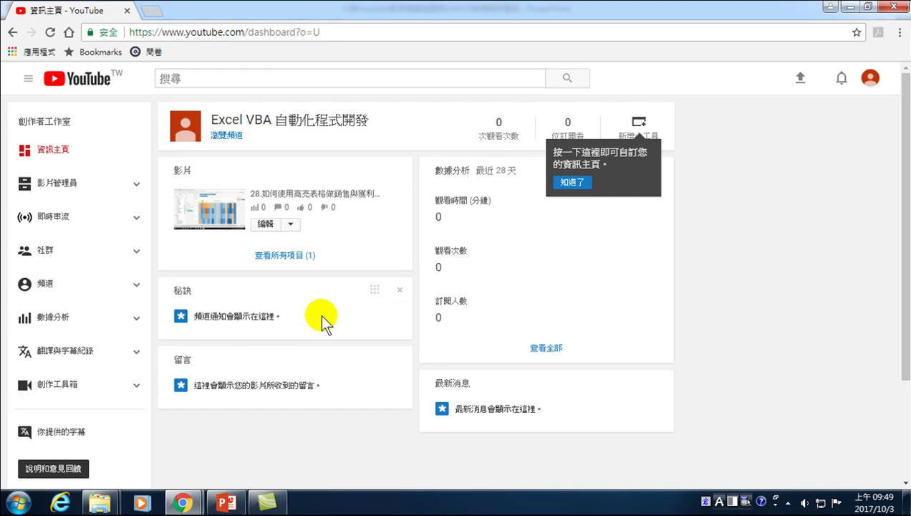
click(870, 80)
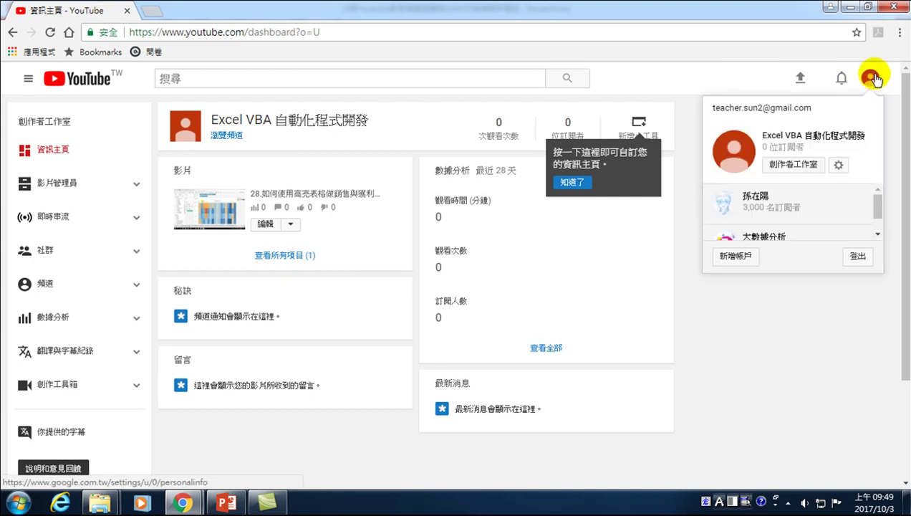